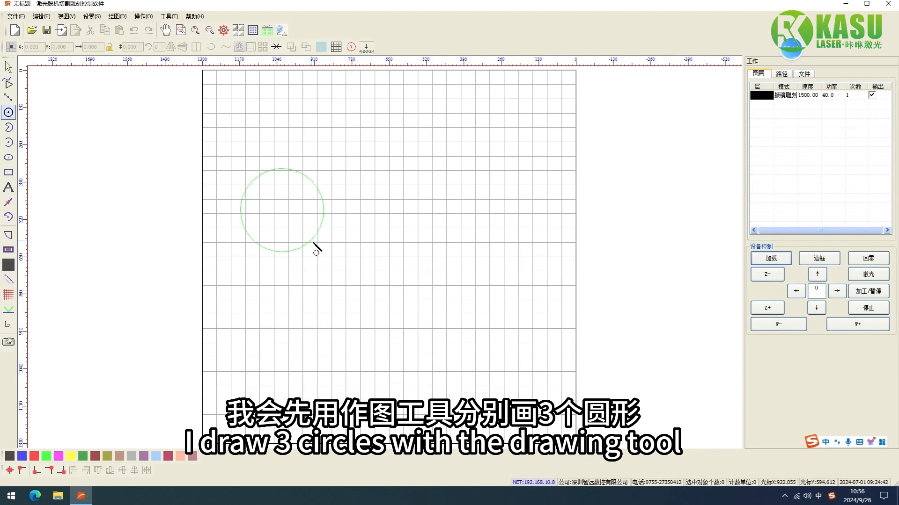
Draw two more circles rising diagonally beyond the first, about 233 mm and 258 mm in diameter.
{"action": "left_click_drag", "start_coordinate": [357, 184], "coordinate": [380, 215]}
{"action": "left_click_drag", "start_coordinate": [424, 144], "coordinate": [451, 173]}
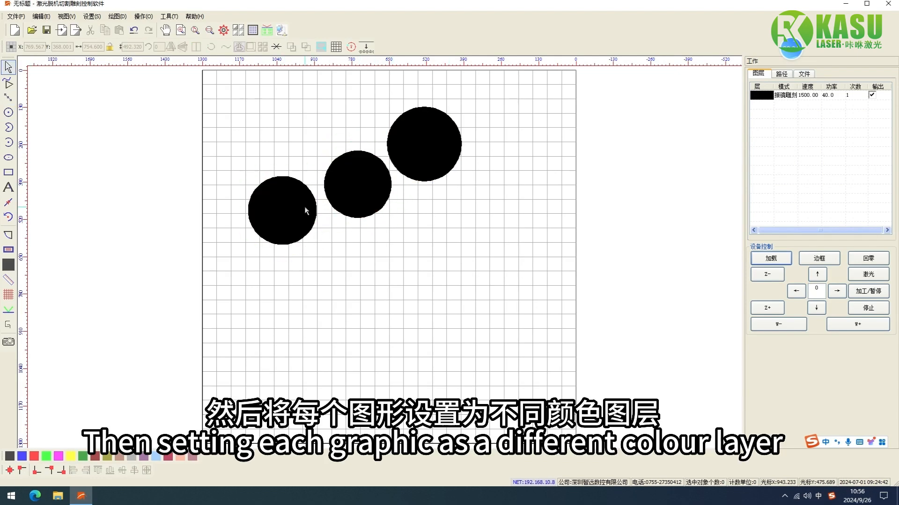
Assign the middle circle to the blue layer and the largest, uppermost circle to the red layer.
{"action": "left_click", "coordinate": [316, 214]}
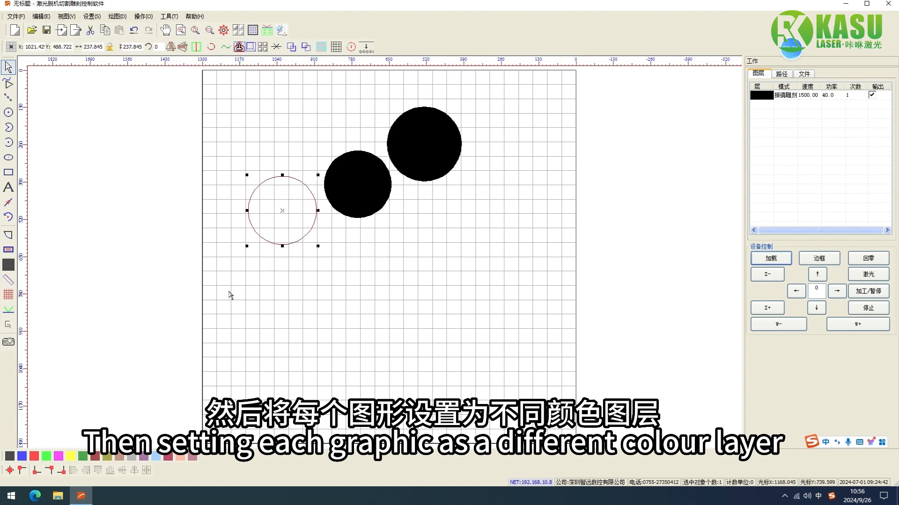
{"action": "left_click", "coordinate": [353, 214], "text": "shift"}
{"action": "left_click", "coordinate": [305, 141]}
{"action": "left_click", "coordinate": [333, 163]}
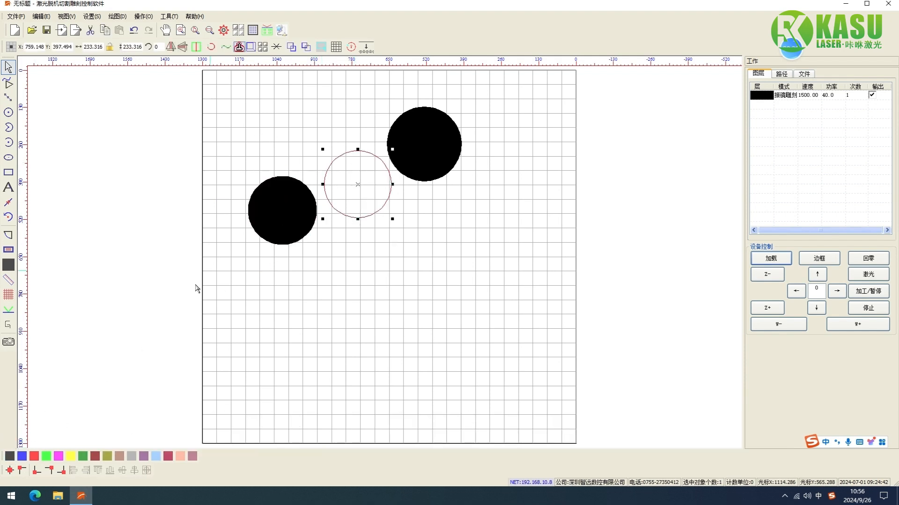
{"action": "left_click", "coordinate": [21, 457]}
{"action": "left_click", "coordinate": [429, 74]}
{"action": "left_click", "coordinate": [462, 149]}
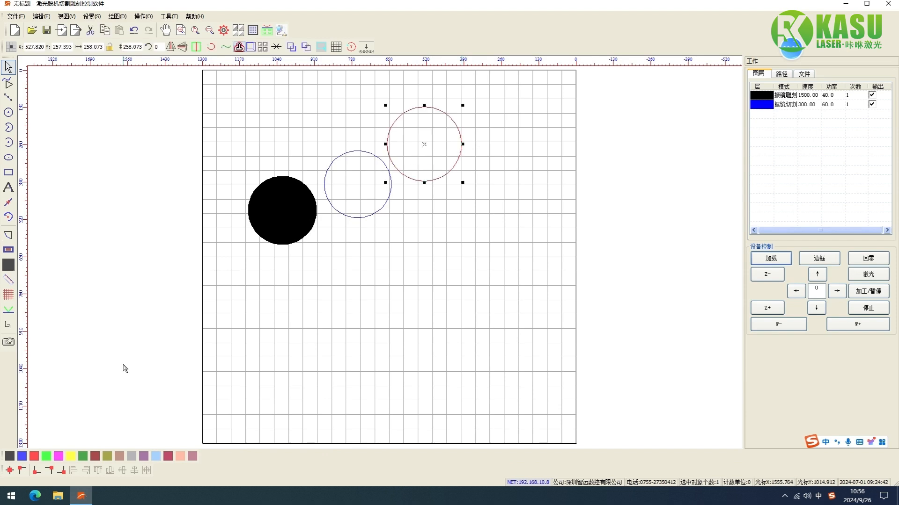
{"action": "left_click", "coordinate": [34, 455]}
{"action": "left_click", "coordinate": [525, 224]}
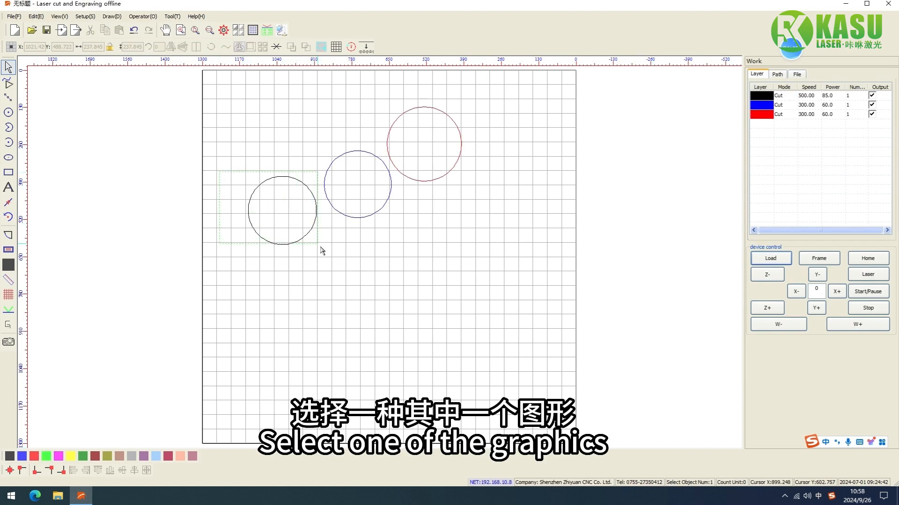
Configure the black circle's layer for Cut mode with machining speed 500 mm/s and laser energy 85%.
{"action": "left_click", "coordinate": [307, 236]}
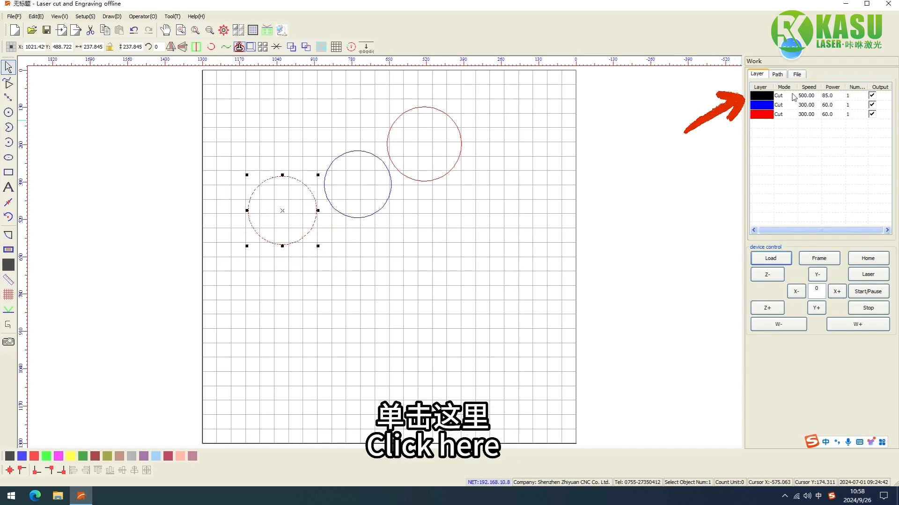
{"action": "left_click", "coordinate": [777, 97]}
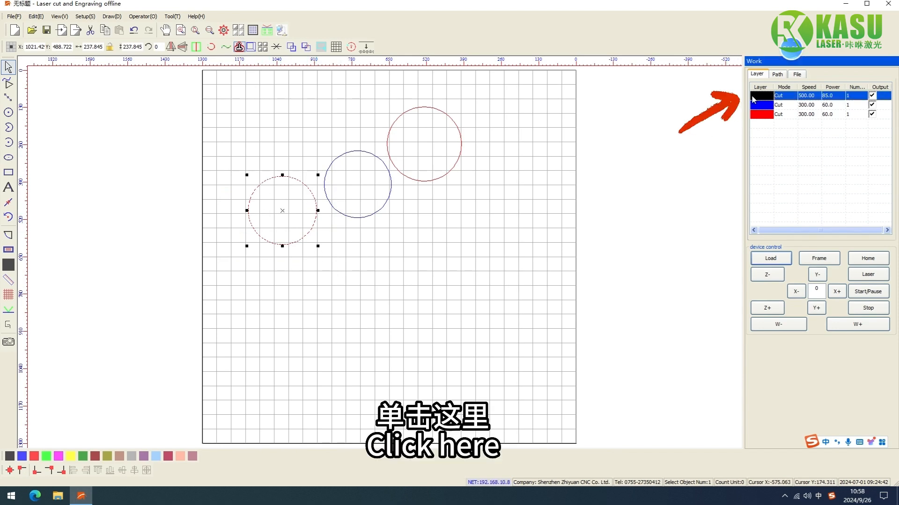
{"action": "double_click", "coordinate": [777, 100]}
{"action": "left_click", "coordinate": [459, 132]}
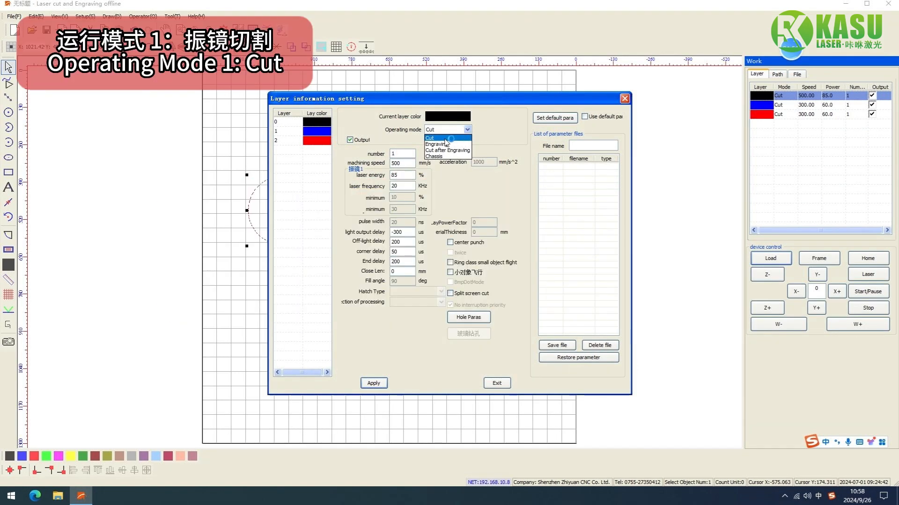
{"action": "left_click", "coordinate": [443, 138]}
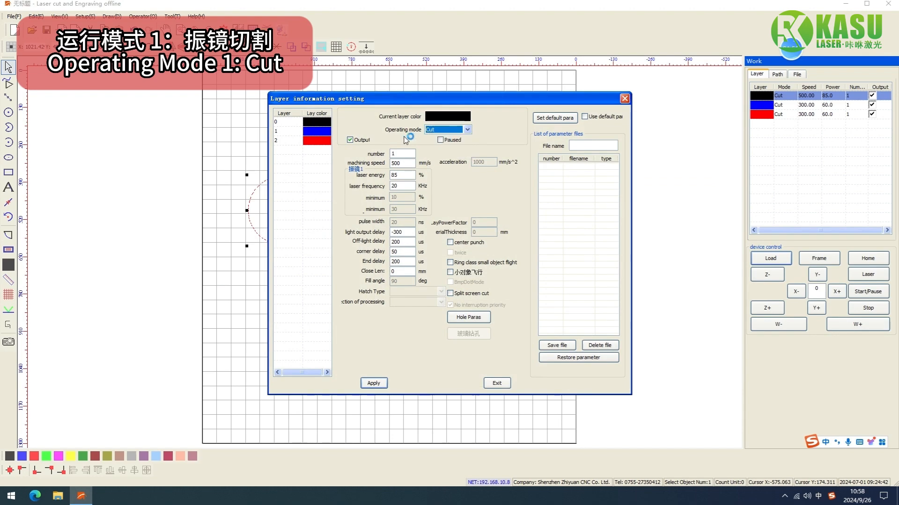
{"action": "double_click", "coordinate": [406, 163]}
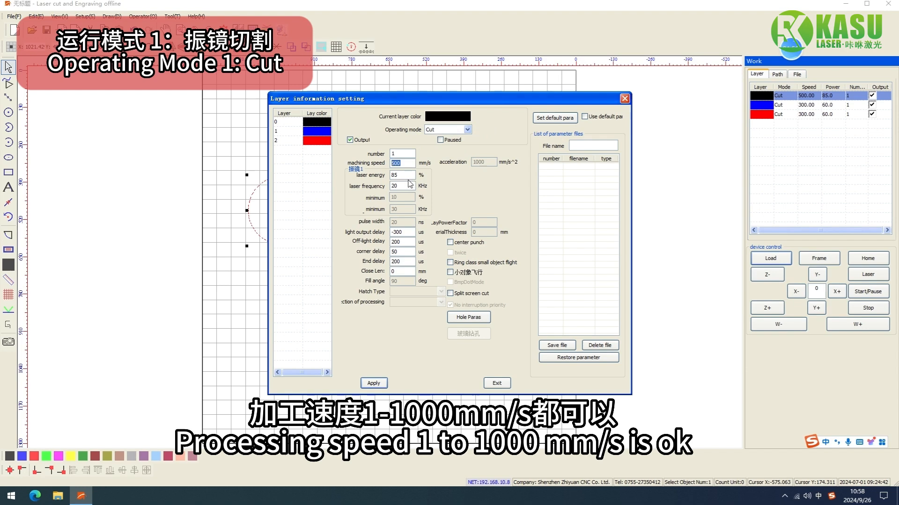
{"action": "left_click_drag", "start_coordinate": [408, 176], "coordinate": [388, 180]}
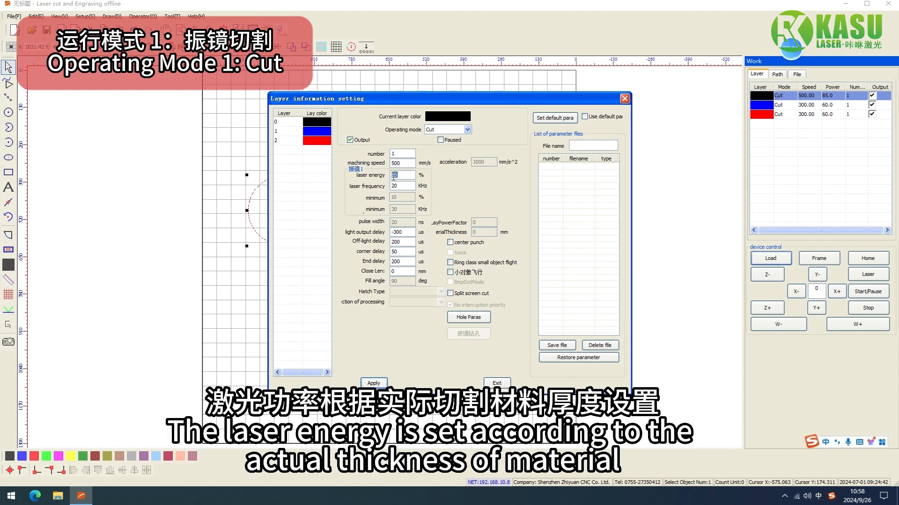
{"action": "type", "text": "35"}
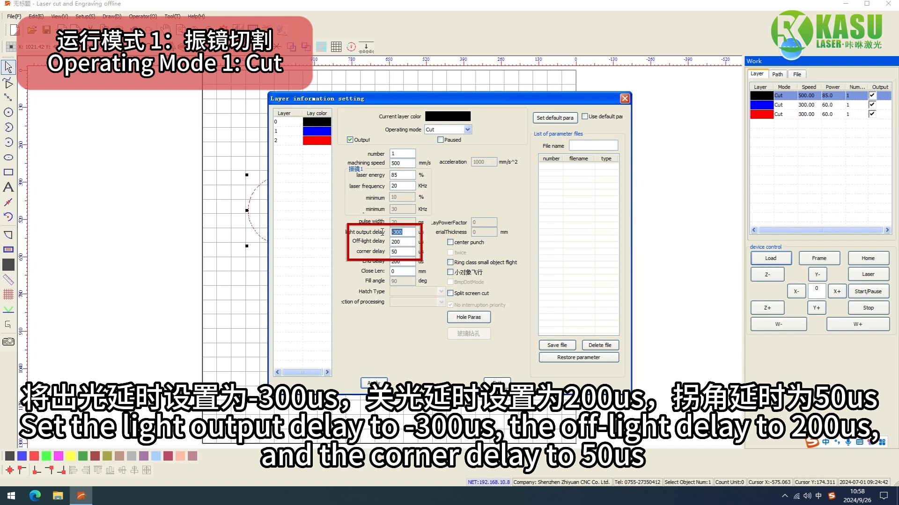
Keep the black layer's light output delay at -300 us, off-light and end delays at 200 us, corner delay at 50 us and close length at 0, and apply.
{"action": "key", "text": "Tab"}
{"action": "key", "text": "Tab"}
{"action": "key", "text": "Tab"}
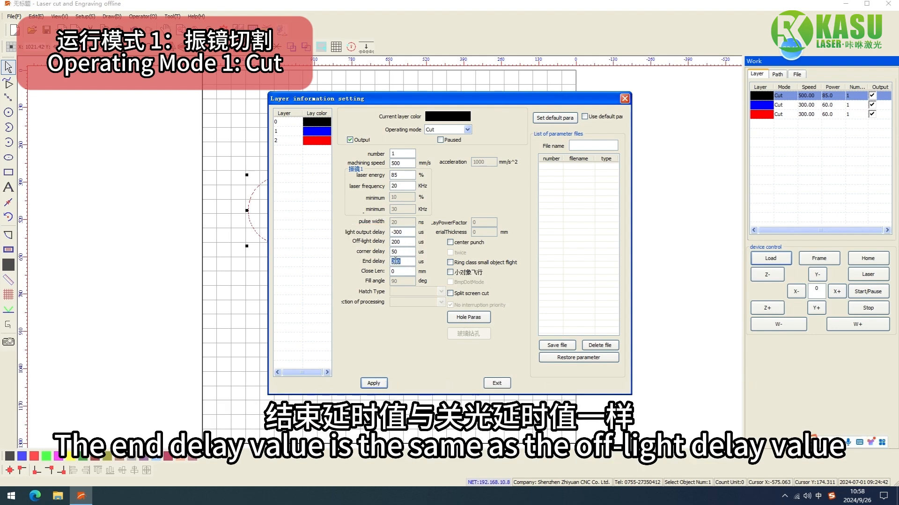
{"action": "double_click", "coordinate": [405, 241]}
{"action": "left_click", "coordinate": [405, 262]}
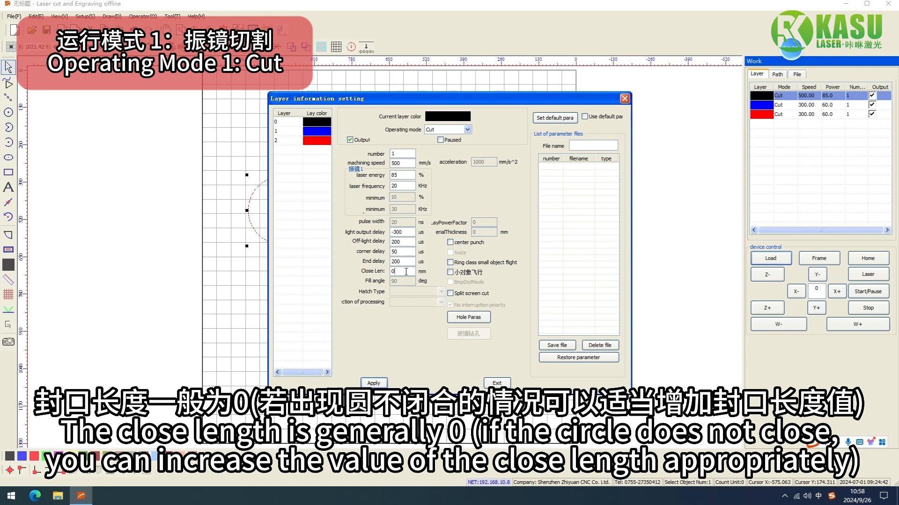
{"action": "left_click", "coordinate": [374, 383]}
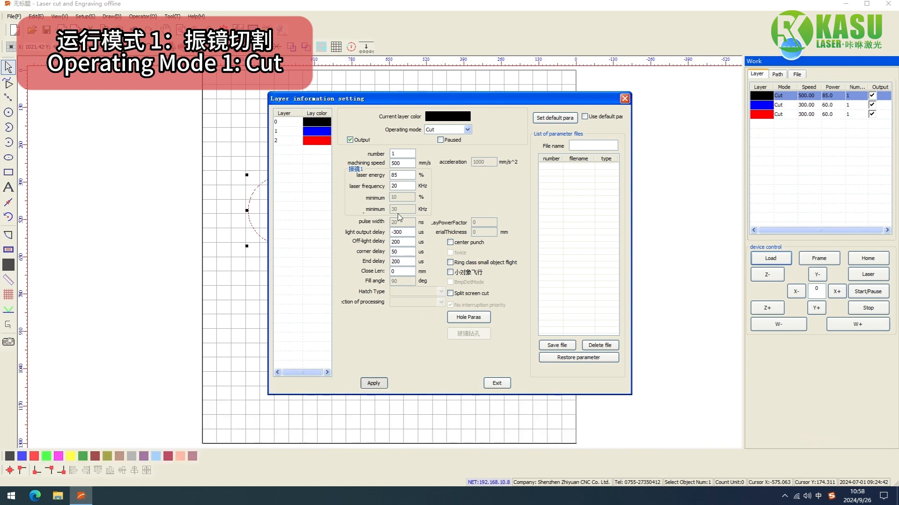
{"action": "key", "text": "Escape"}
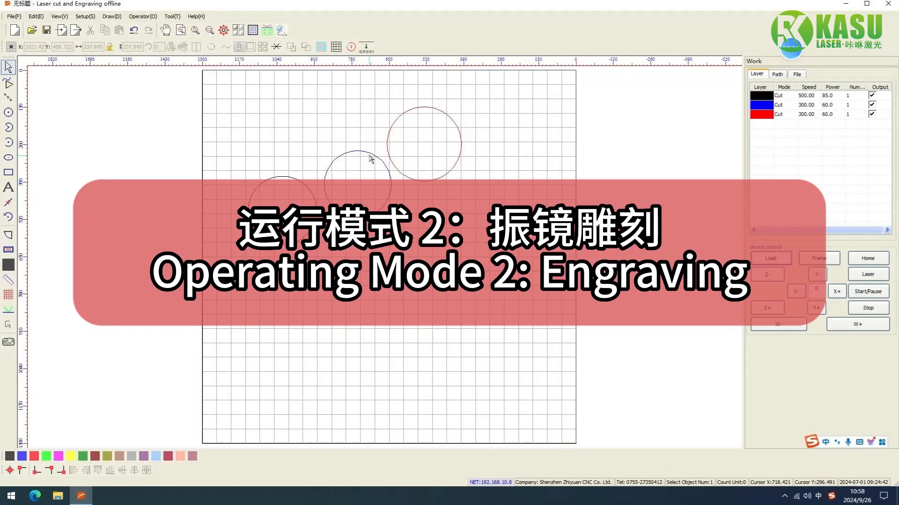
Configure the blue layer for Engraving mode with machining speed 1500 mm/s and laser energy 45%.
{"action": "double_click", "coordinate": [787, 104]}
{"action": "left_click", "coordinate": [467, 129]}
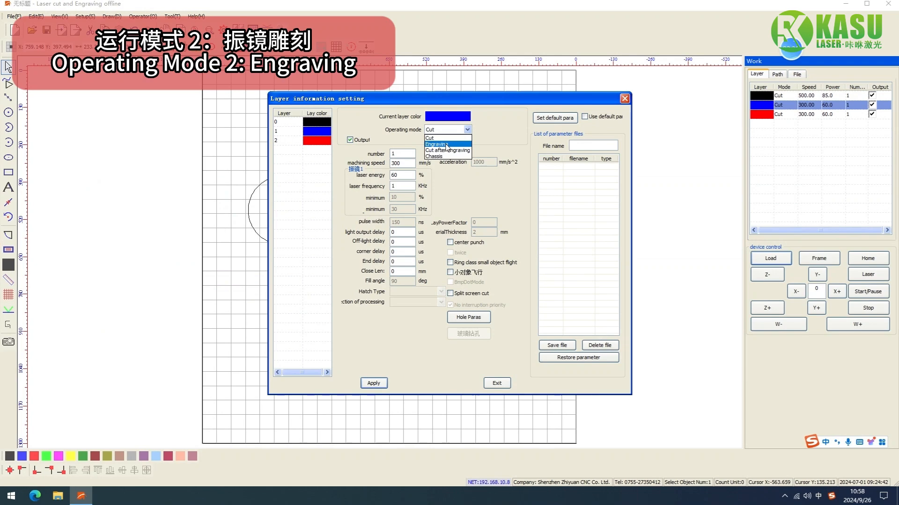
{"action": "left_click", "coordinate": [447, 145]}
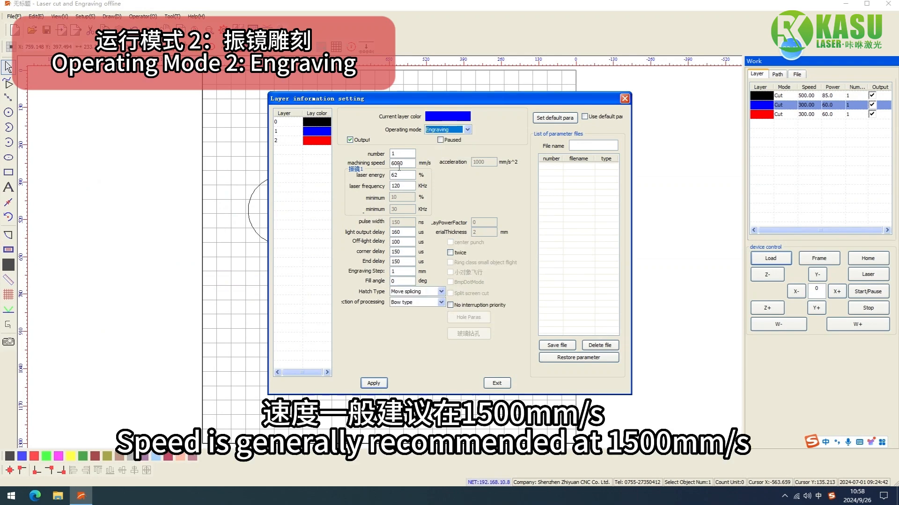
{"action": "left_click", "coordinate": [409, 163]}
{"action": "left_click_drag", "start_coordinate": [408, 163], "coordinate": [373, 168]}
{"action": "type", "text": "1500"}
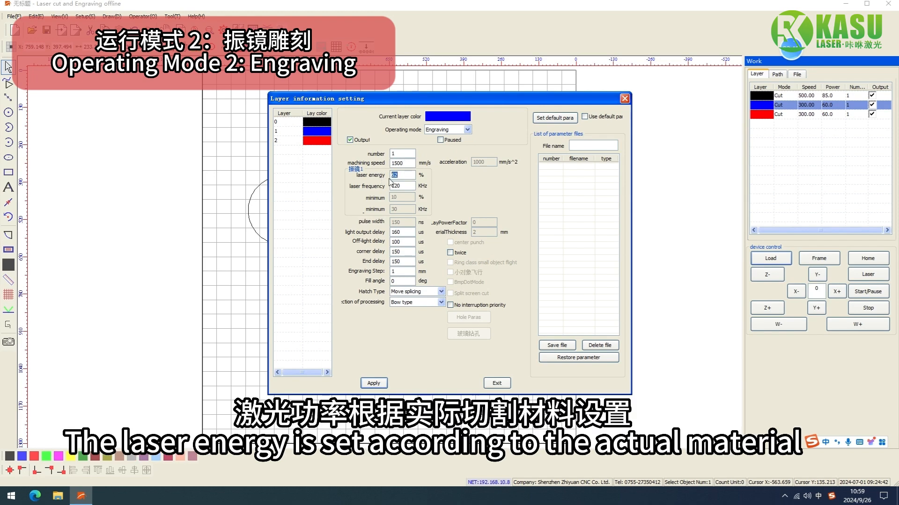
{"action": "type", "text": "4"}
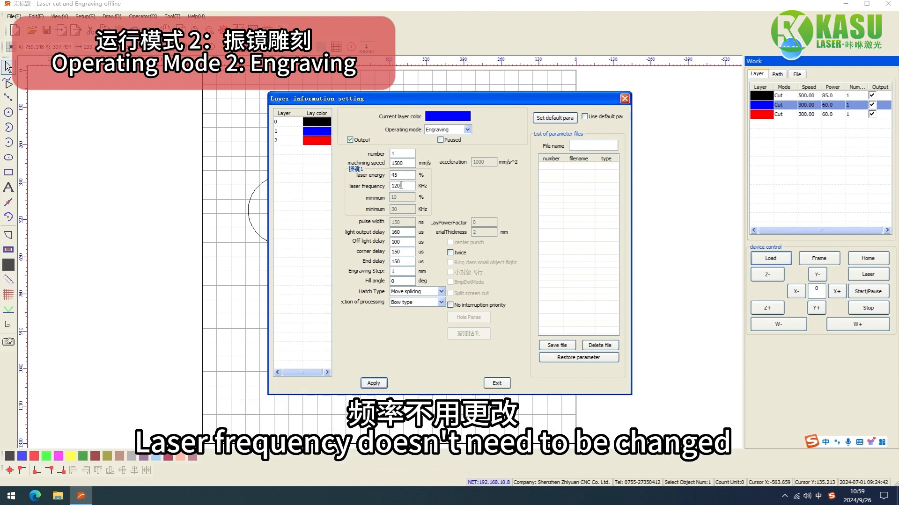
{"action": "double_click", "coordinate": [401, 185]}
Set the blue layer's light output delay to -300 us, off-light delay to 200 us, corner delay to 50 us and end delay to 200 us.
{"action": "left_click", "coordinate": [405, 231]}
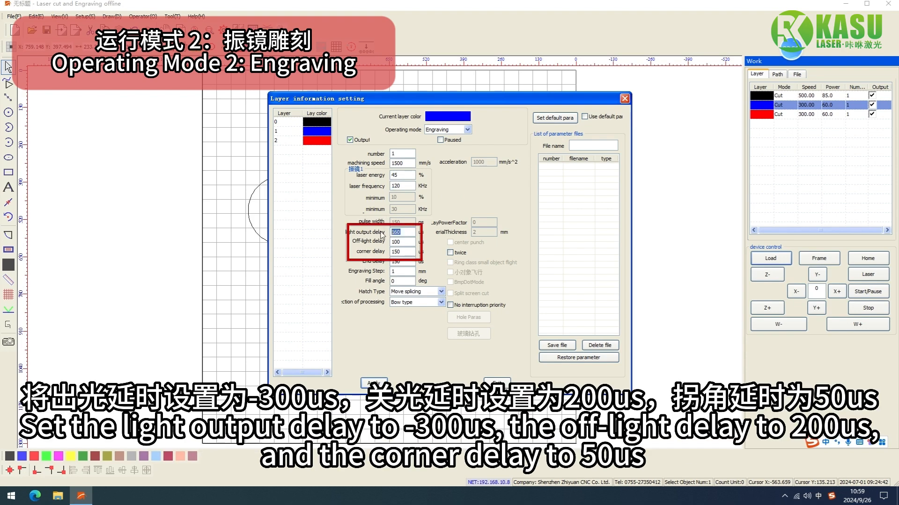
{"action": "type", "text": "-300"}
{"action": "key", "text": "BackSpace"}
{"action": "key", "text": "BackSpace"}
{"action": "key", "text": "BackSpace"}
{"action": "type", "text": "20"}
{"action": "double_click", "coordinate": [405, 251]}
{"action": "type", "text": "50"}
{"action": "double_click", "coordinate": [406, 262]}
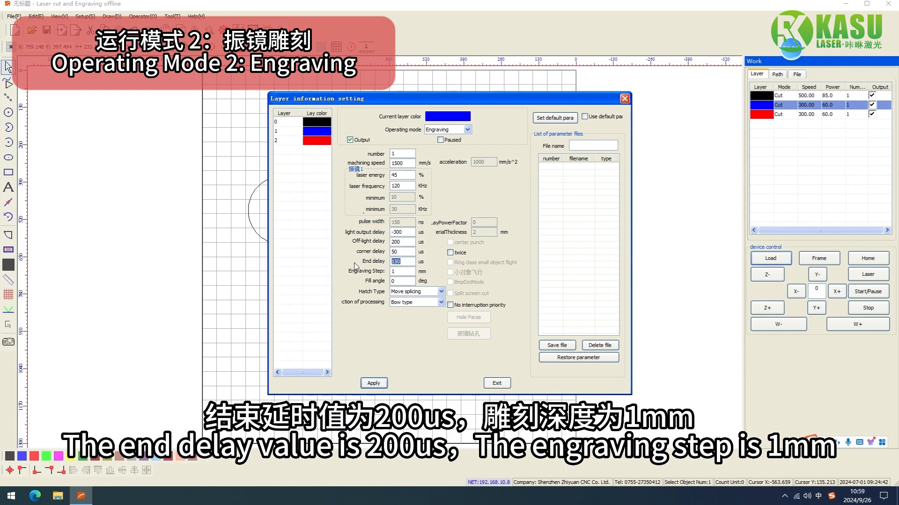
{"action": "type", "text": "200"}
Keep the blue layer's engraving step at 1 mm and choose Move splicing as hatch type with Bow type as processing direction.
{"action": "double_click", "coordinate": [396, 270]}
{"action": "left_click", "coordinate": [426, 291]}
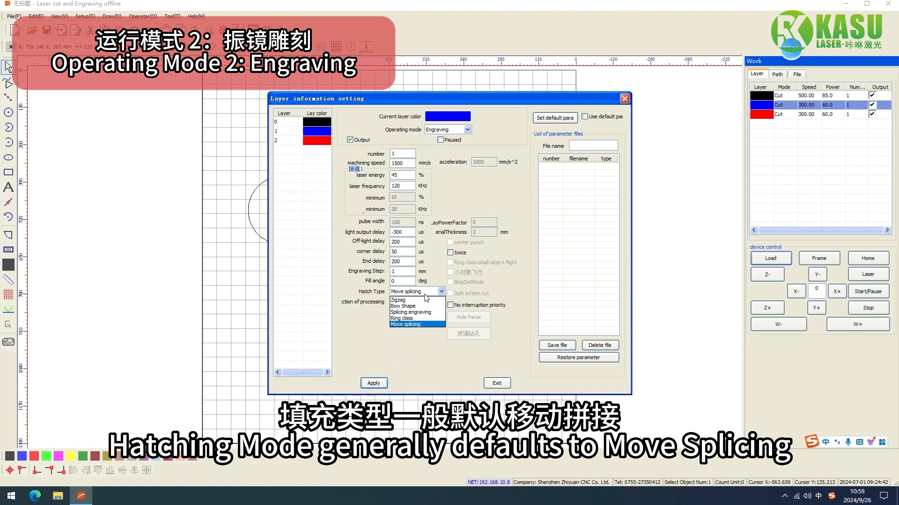
{"action": "left_click", "coordinate": [415, 324]}
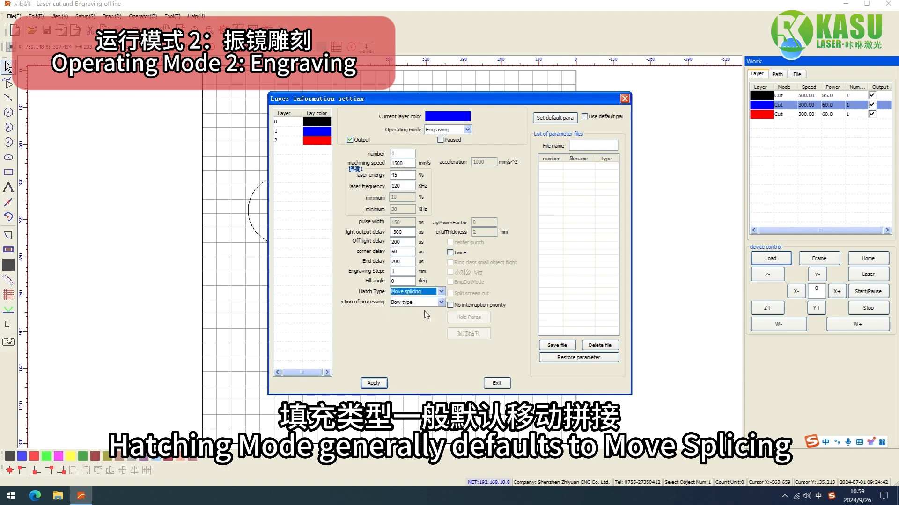
{"action": "left_click", "coordinate": [427, 303]}
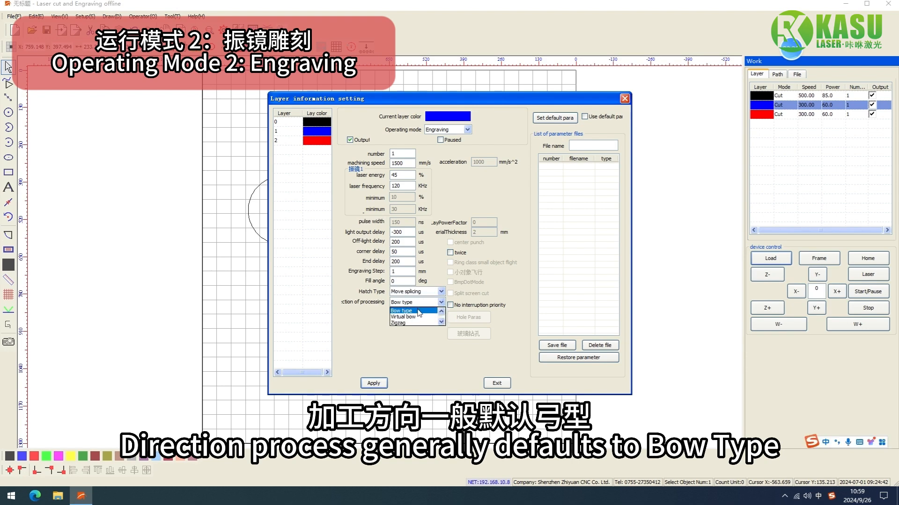
{"action": "left_click", "coordinate": [418, 311]}
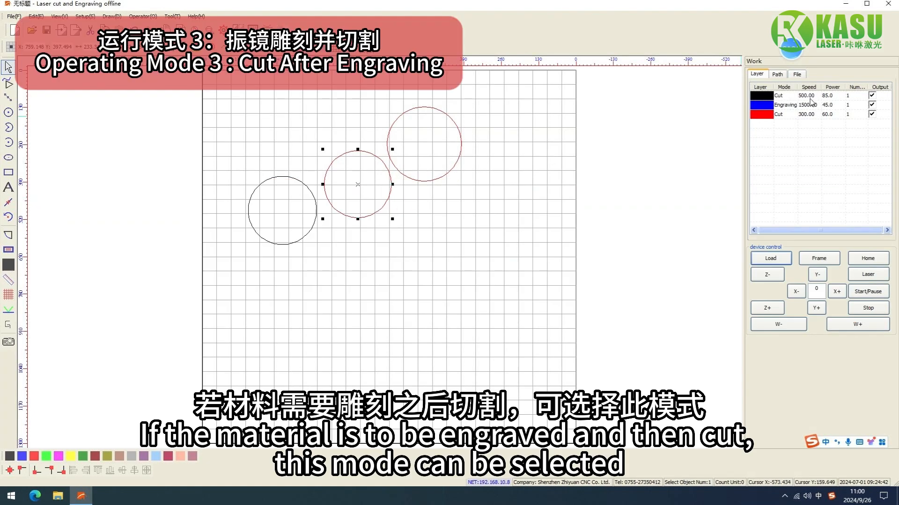
Reopen the blue layer's settings to review the available operating modes, including Cut after Engraving, and close them without changes.
{"action": "left_click", "coordinate": [798, 106]}
{"action": "double_click", "coordinate": [798, 106]}
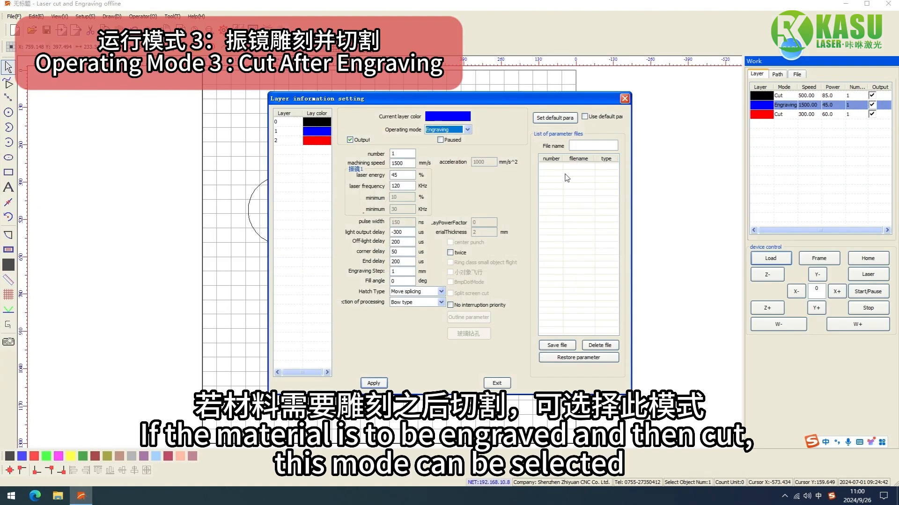
{"action": "left_click", "coordinate": [467, 130]}
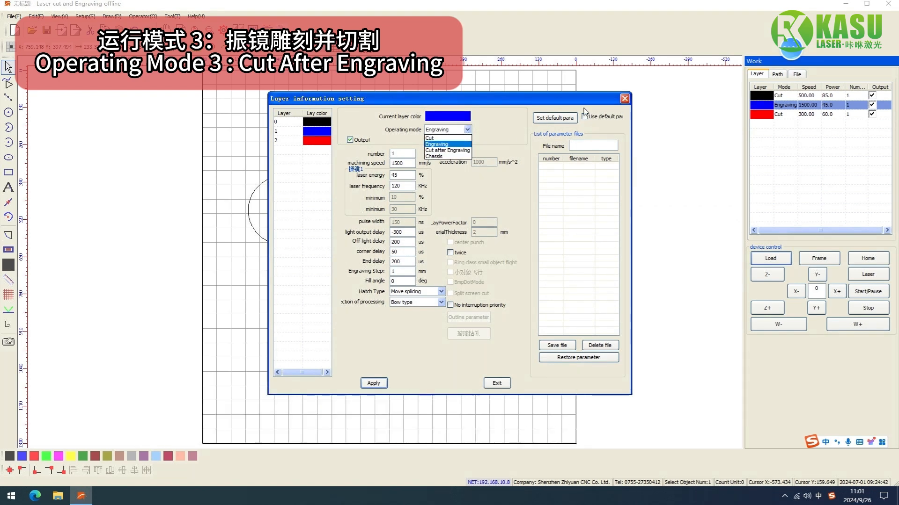
{"action": "left_click", "coordinate": [610, 131]}
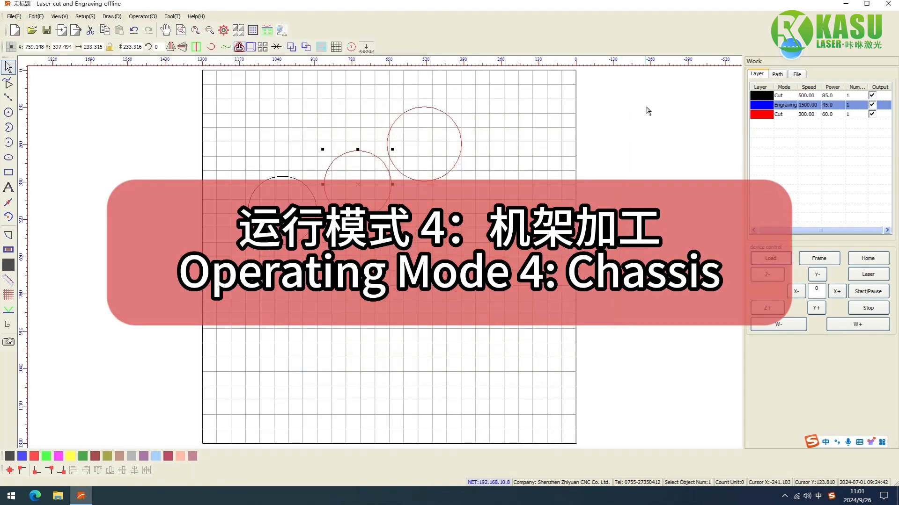
{"action": "left_click", "coordinate": [649, 111]}
Select the red circle and set the red layer's operating mode to Chassis.
{"action": "left_click_drag", "start_coordinate": [366, 99], "coordinate": [506, 184]}
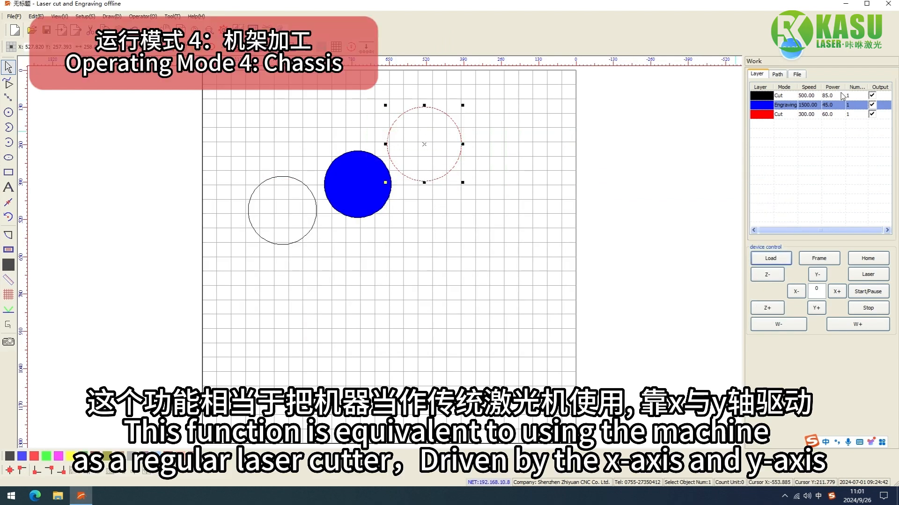
{"action": "double_click", "coordinate": [787, 115]}
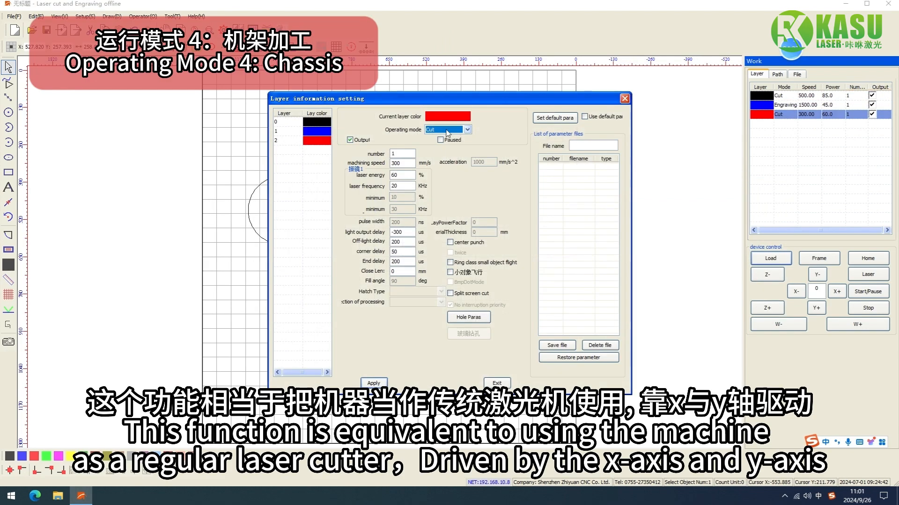
{"action": "left_click", "coordinate": [447, 130]}
{"action": "left_click", "coordinate": [448, 160]}
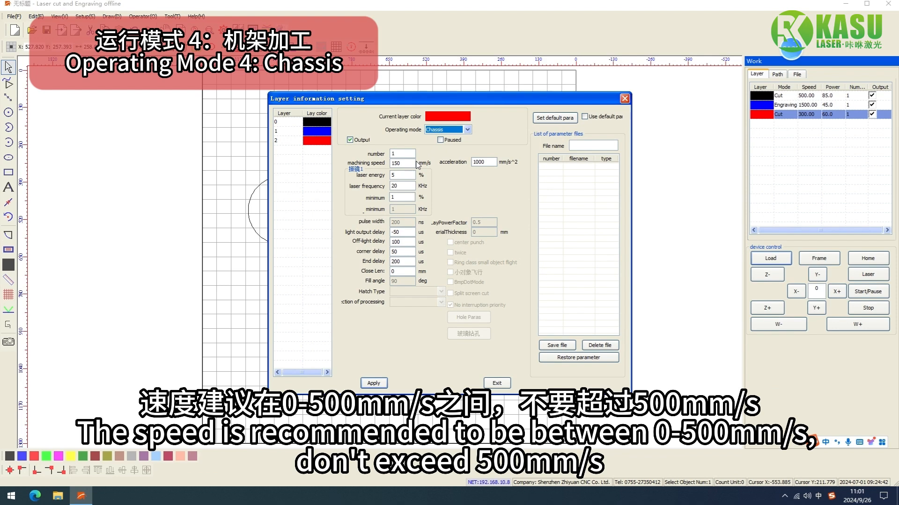
Set the red layer's machining speed to 200 mm/s, laser energy to 80% and minimum energy to 70%.
{"action": "double_click", "coordinate": [407, 163]}
{"action": "type", "text": "200"}
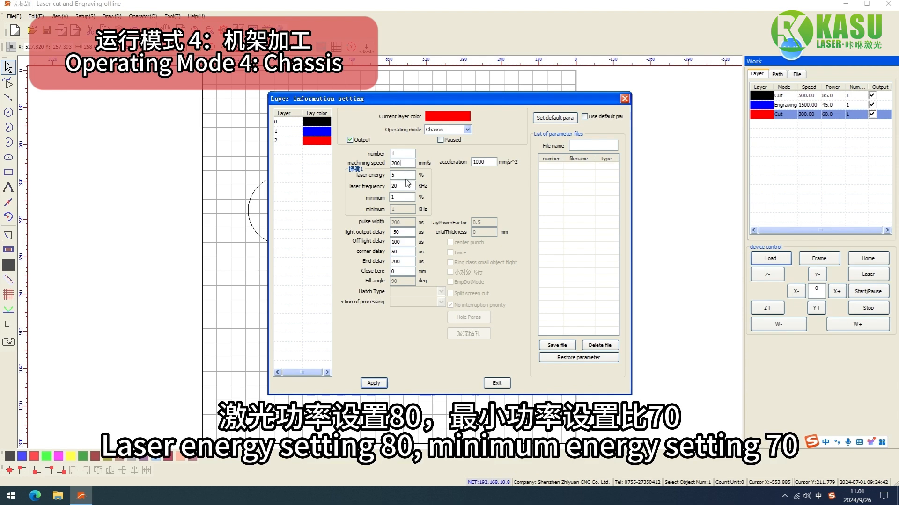
{"action": "double_click", "coordinate": [401, 178]}
{"action": "double_click", "coordinate": [390, 196]}
{"action": "type", "text": "70"}
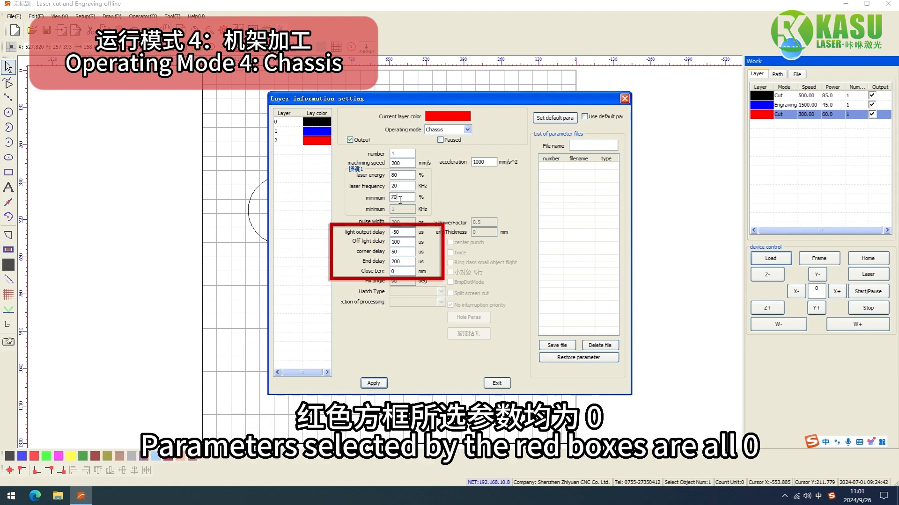
Set the red layer's light output, off-light, corner and end delays all to 0 us and apply the settings.
{"action": "left_click_drag", "start_coordinate": [398, 232], "coordinate": [370, 264]}
{"action": "type", "text": "000"}
{"action": "type", "text": "0"}
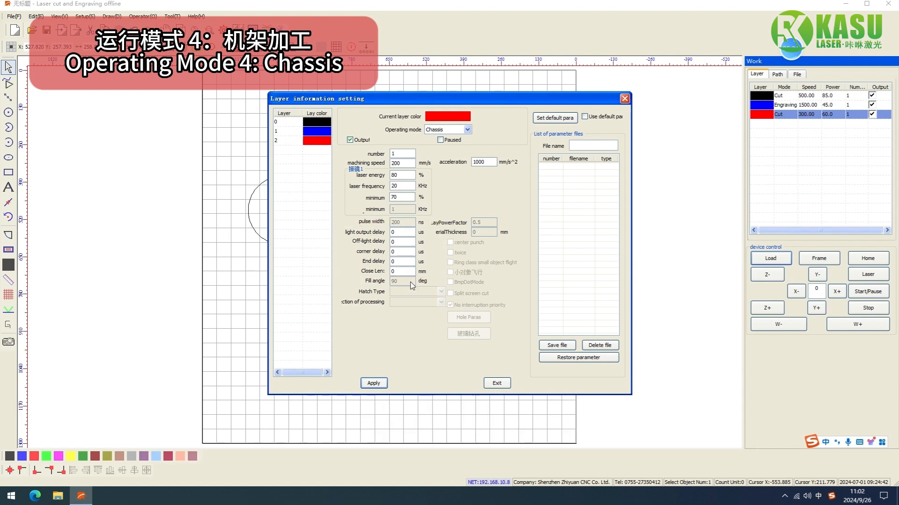
{"action": "left_click", "coordinate": [374, 383]}
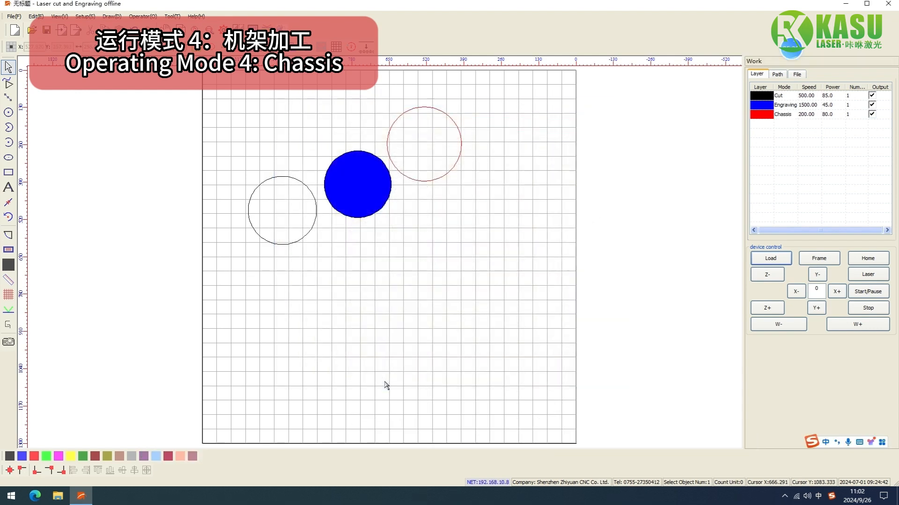